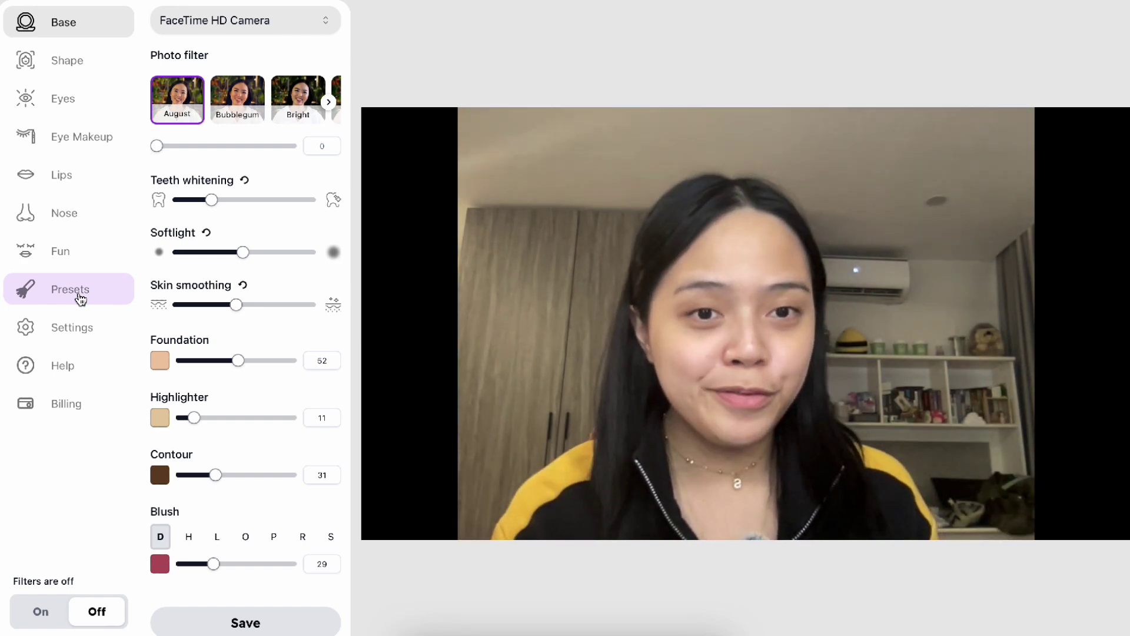
- Switch the filters on via Presets, then return to the Base makeup page with Blush 42 showing
{"action": "left_click", "coordinate": [80, 300]}
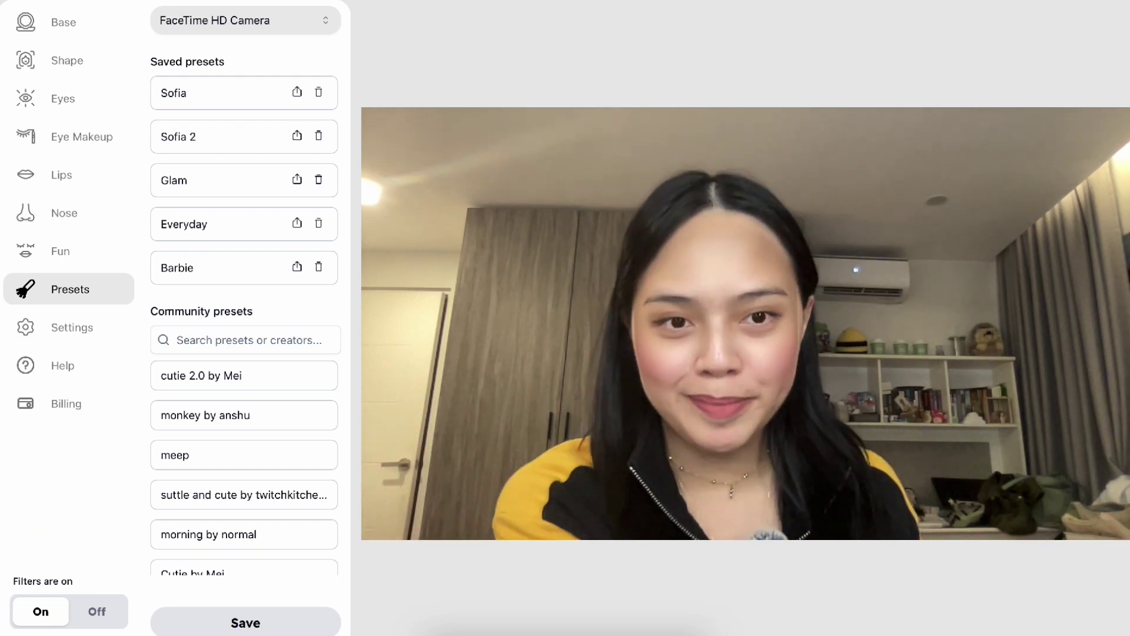
{"action": "left_click", "coordinate": [97, 31]}
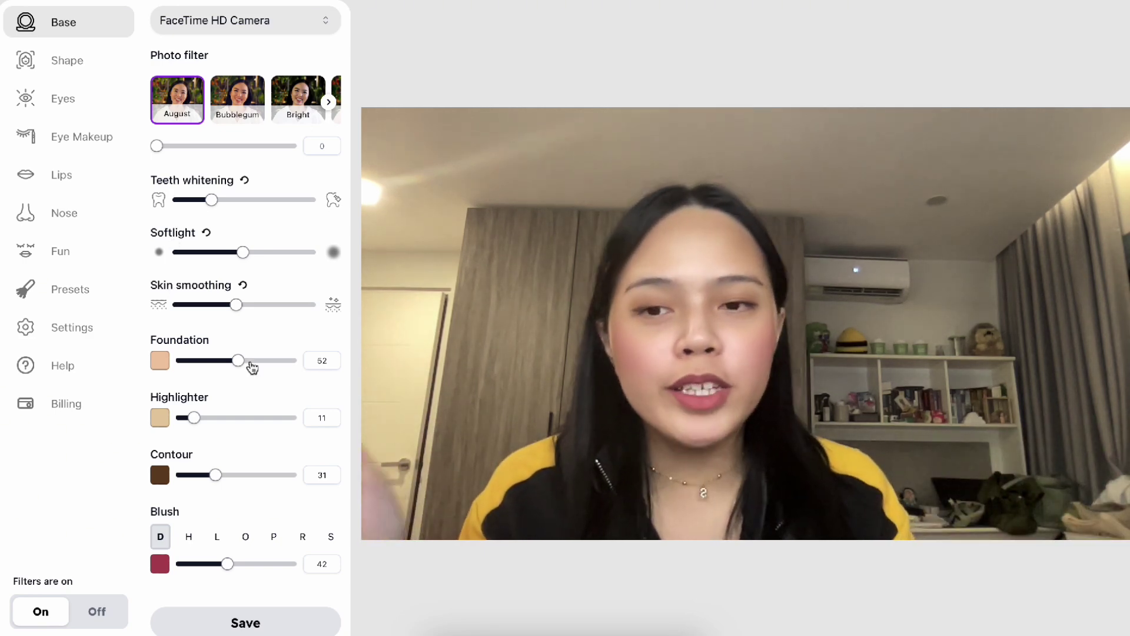
- Lower the blush strength and try pink-red, dark red, mid red B32F43 and blue blush colours
{"action": "left_click_drag", "start_coordinate": [227, 563], "coordinate": [292, 569]}
{"action": "left_click", "coordinate": [160, 563]}
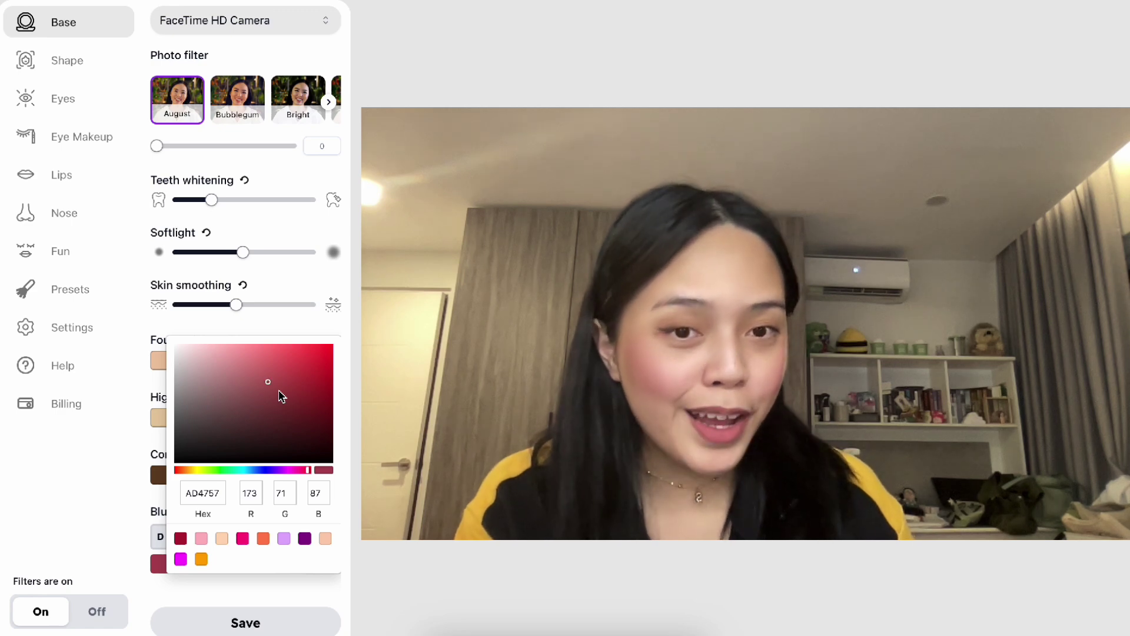
{"action": "left_click", "coordinate": [291, 366]}
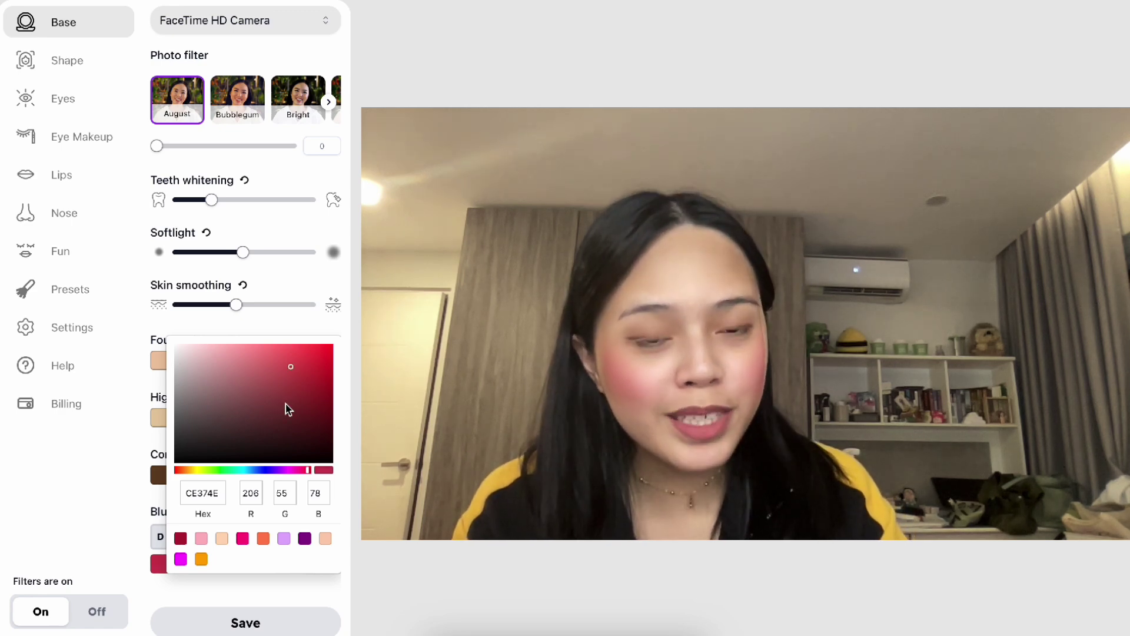
{"action": "left_click", "coordinate": [291, 413]}
{"action": "left_click", "coordinate": [234, 388]}
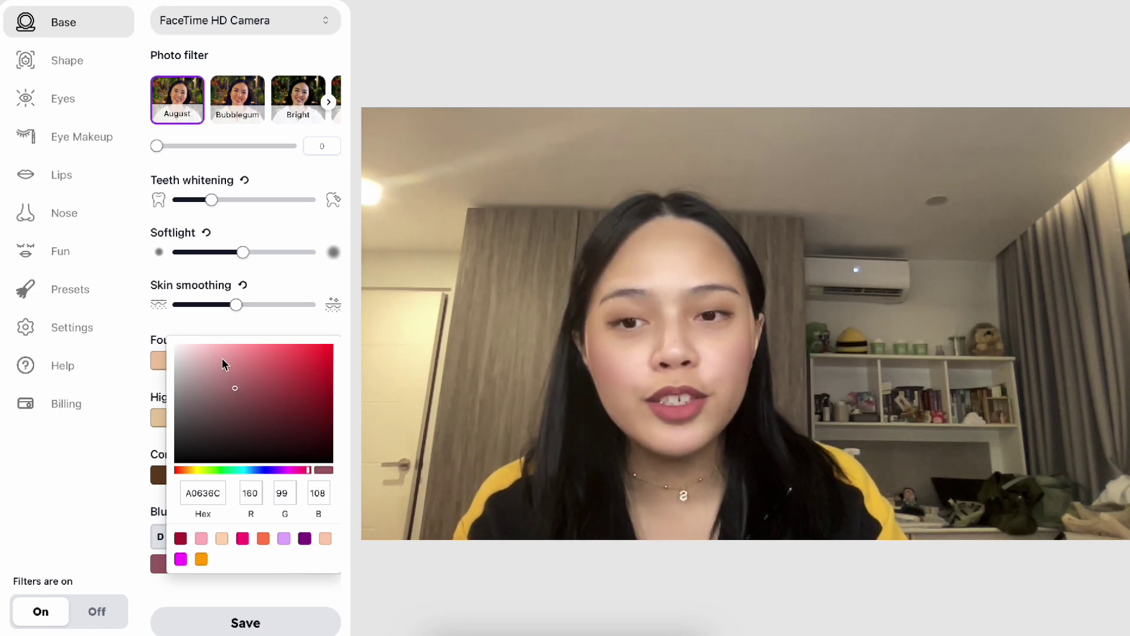
{"action": "left_click", "coordinate": [291, 373]}
{"action": "left_click", "coordinate": [292, 380]}
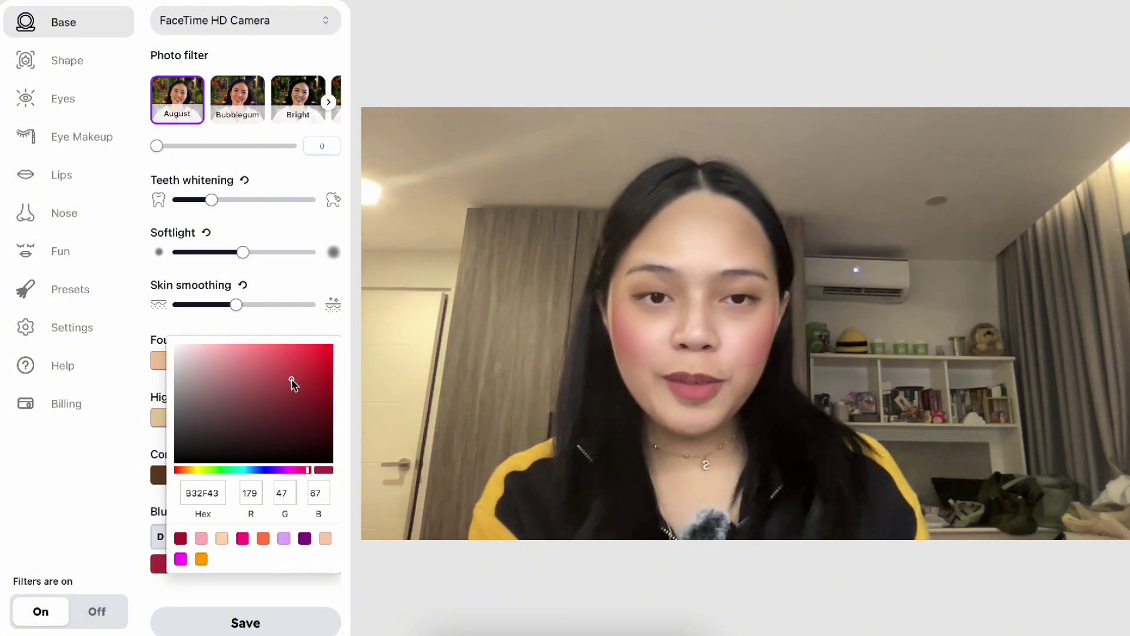
{"action": "left_click", "coordinate": [258, 469]}
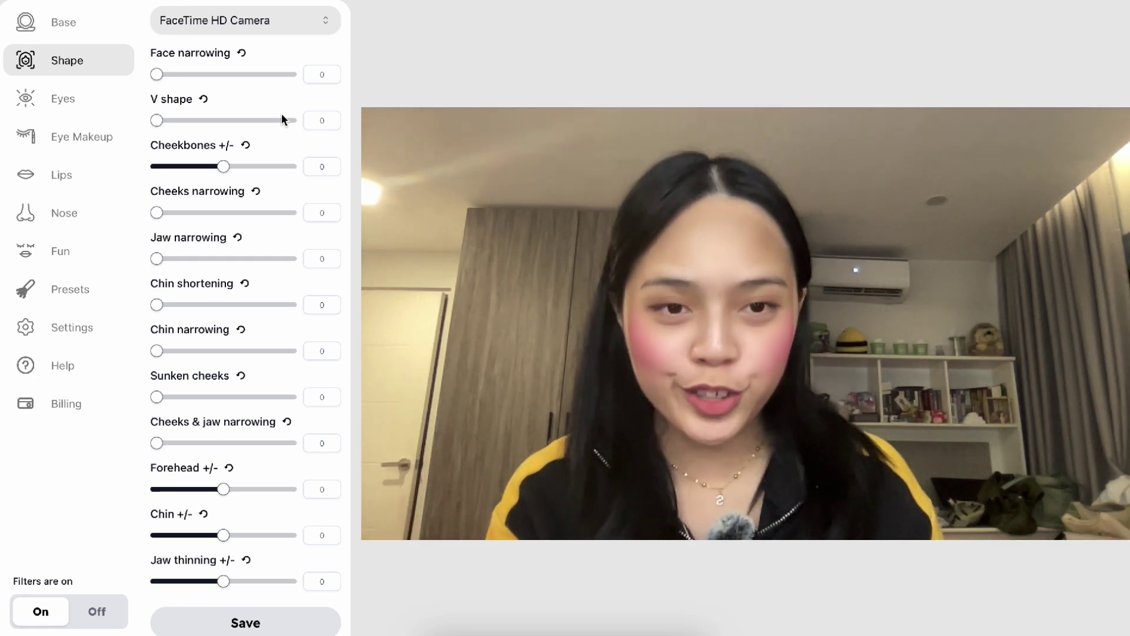
- Try enlarging the forehead, shrinking the chin to about -70, and narrowing the face
{"action": "scroll", "coordinate": [224, 486], "scroll_direction": "down", "scroll_amount": 1}
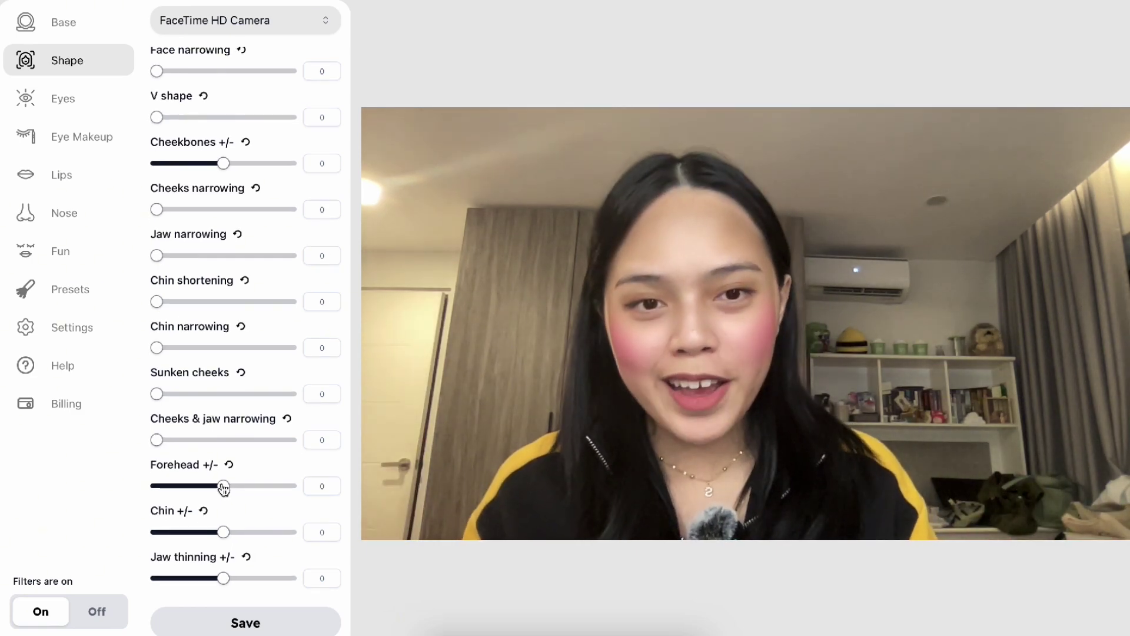
{"action": "left_click_drag", "start_coordinate": [223, 488], "coordinate": [271, 493]}
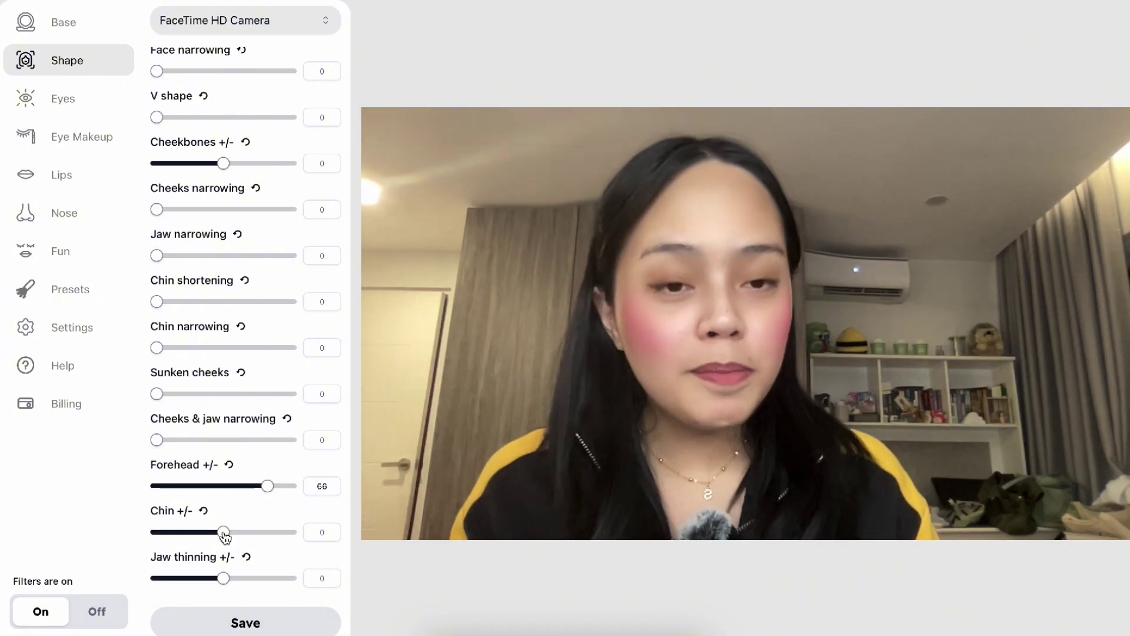
{"action": "left_click_drag", "start_coordinate": [224, 534], "coordinate": [173, 523]}
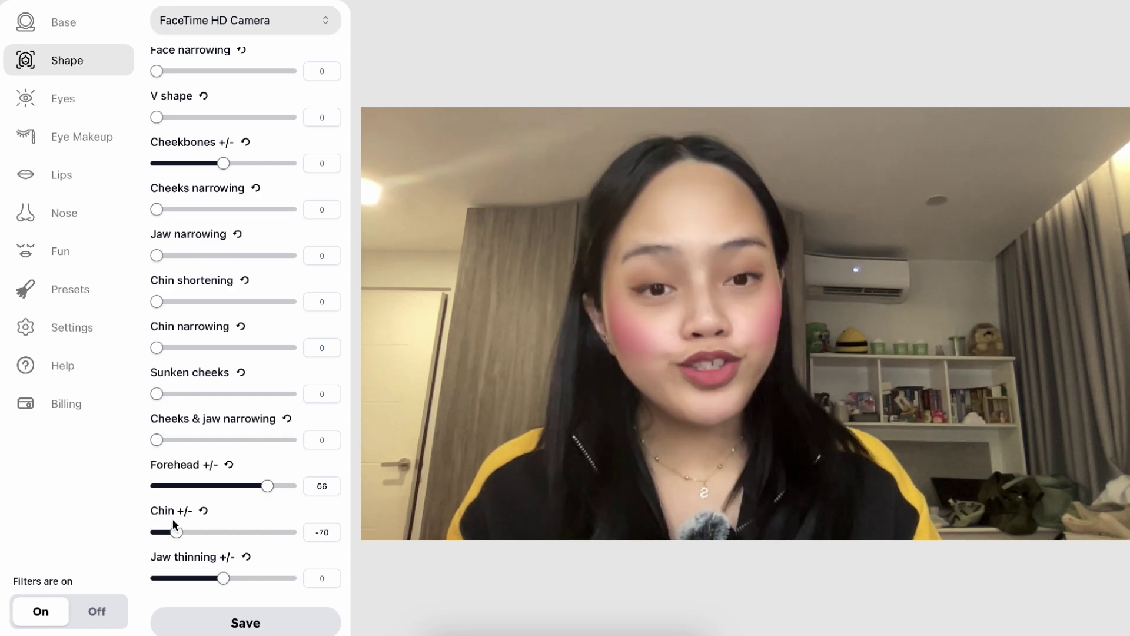
{"action": "scroll", "coordinate": [172, 518], "scroll_direction": "up", "scroll_amount": 1}
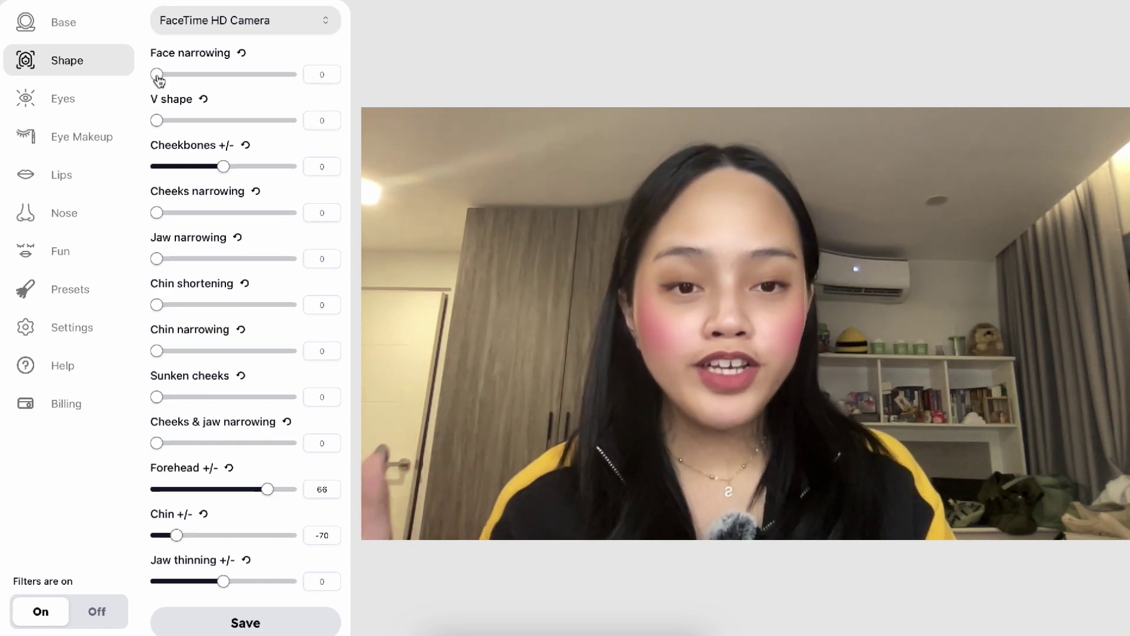
{"action": "left_click_drag", "start_coordinate": [157, 75], "coordinate": [299, 88]}
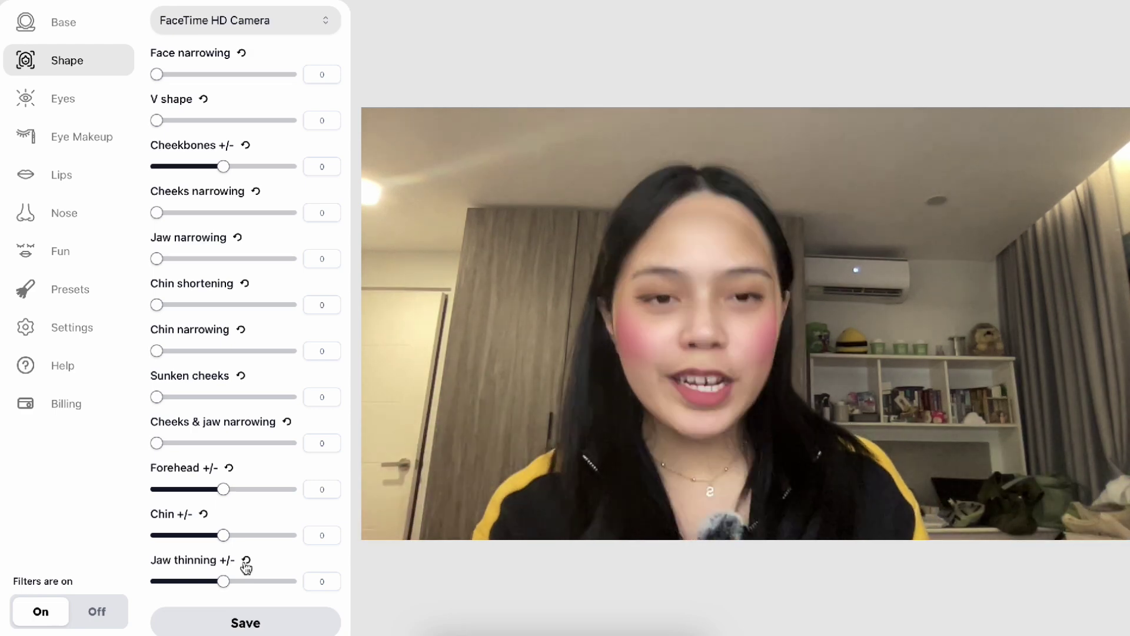
{"action": "left_click", "coordinate": [73, 103]}
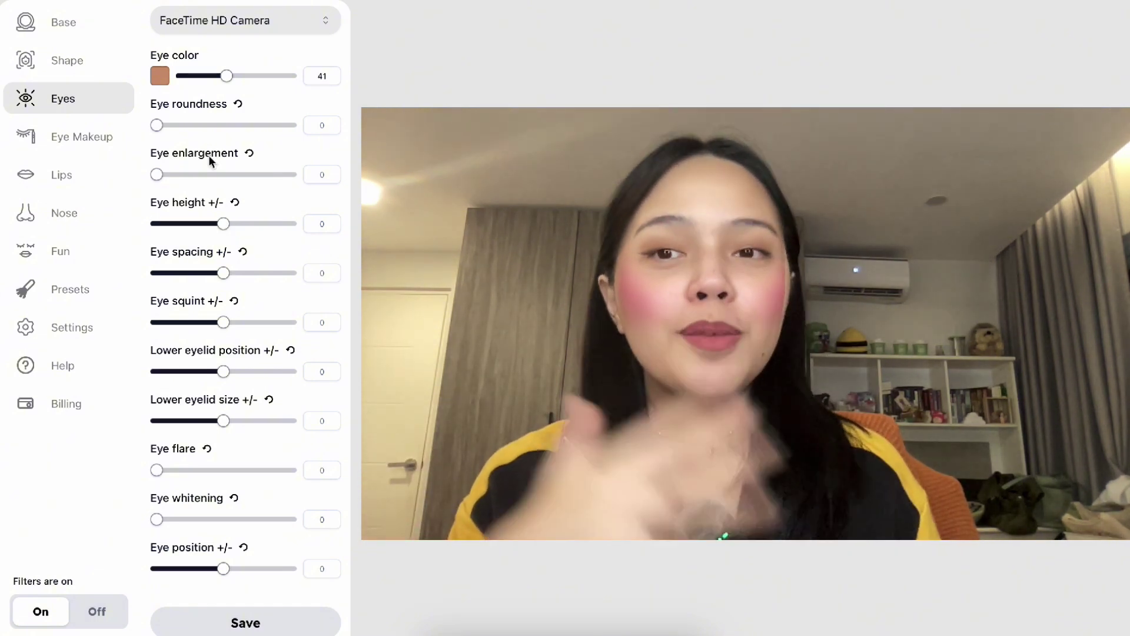
- Try eye enlargement, full eye roundness and eye whitening on the webcam face
{"action": "left_click_drag", "start_coordinate": [156, 174], "coordinate": [277, 174]}
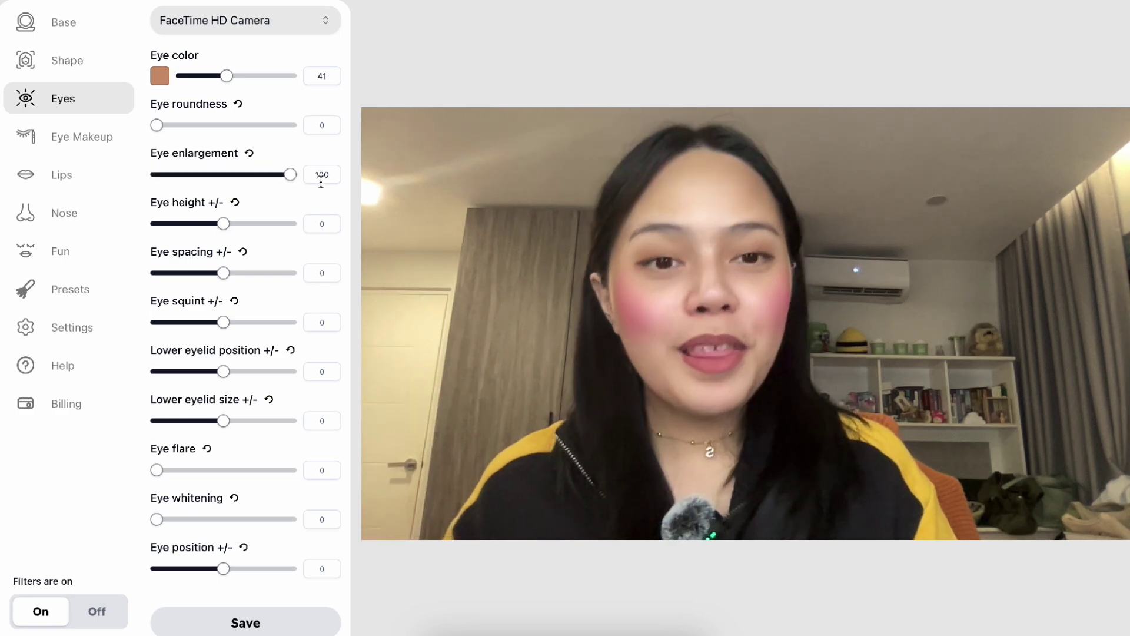
{"action": "left_click_drag", "start_coordinate": [157, 125], "coordinate": [319, 125]}
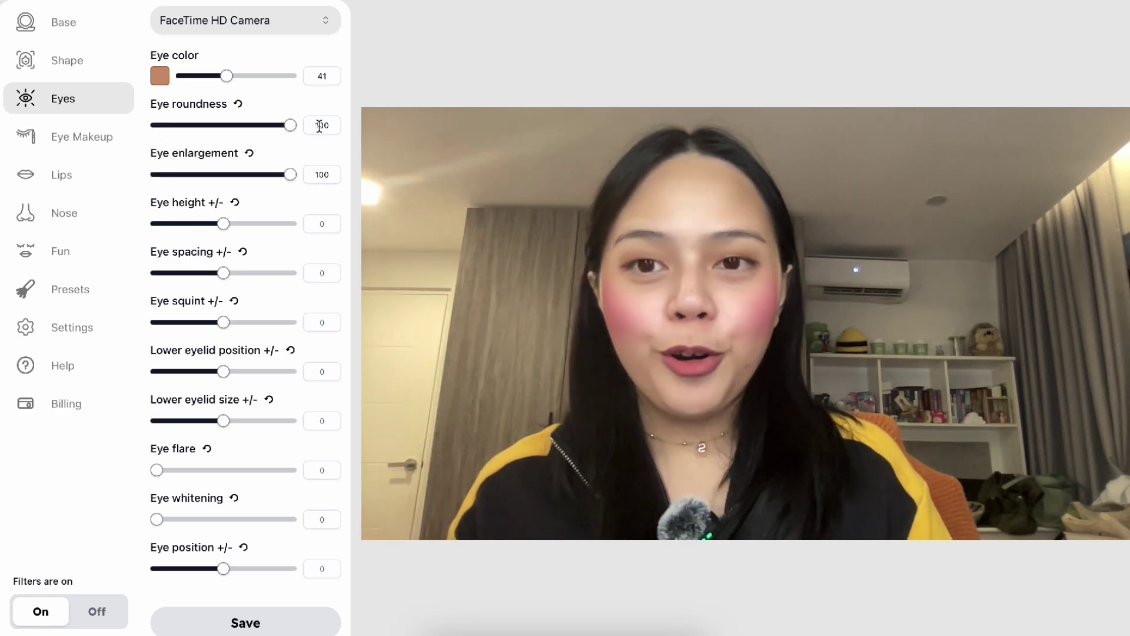
{"action": "left_click_drag", "start_coordinate": [156, 519], "coordinate": [265, 525]}
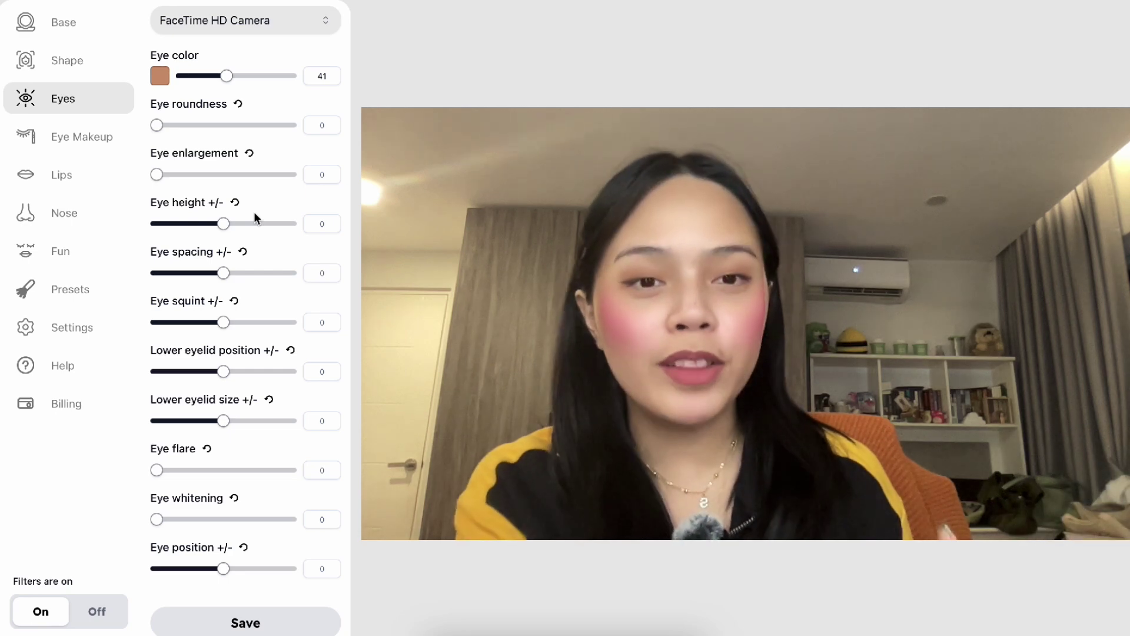
{"action": "left_click", "coordinate": [83, 141]}
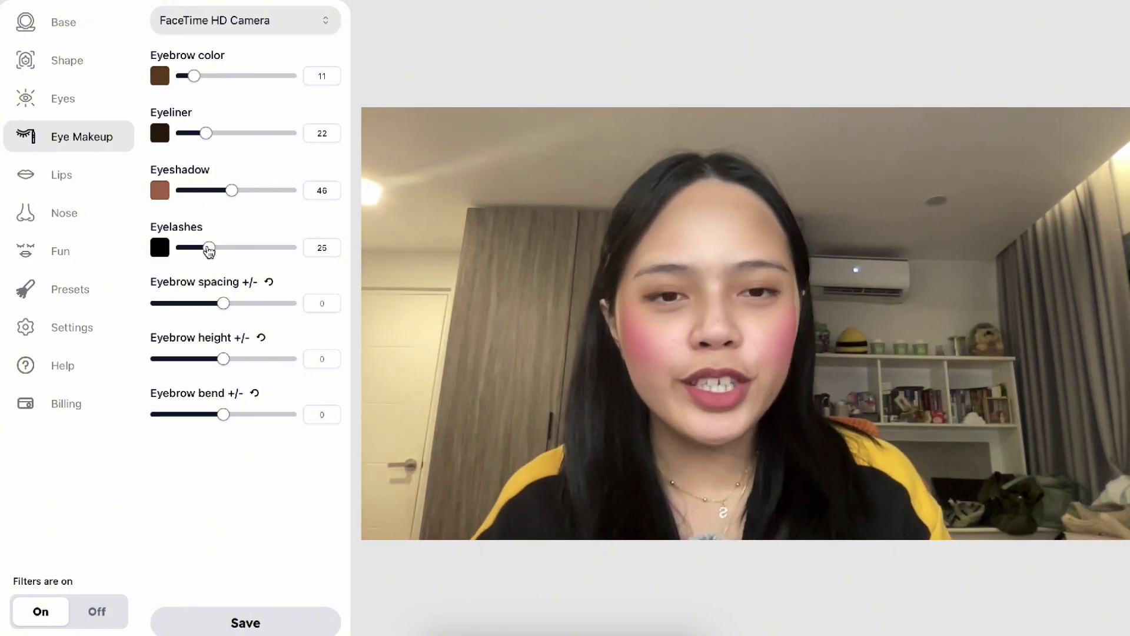
- Set Eyelashes to 75, Eyebrow bend to 78, Eyebrow height to 30 and Eyebrow spacing to 58
{"action": "left_click_drag", "start_coordinate": [209, 250], "coordinate": [268, 254]}
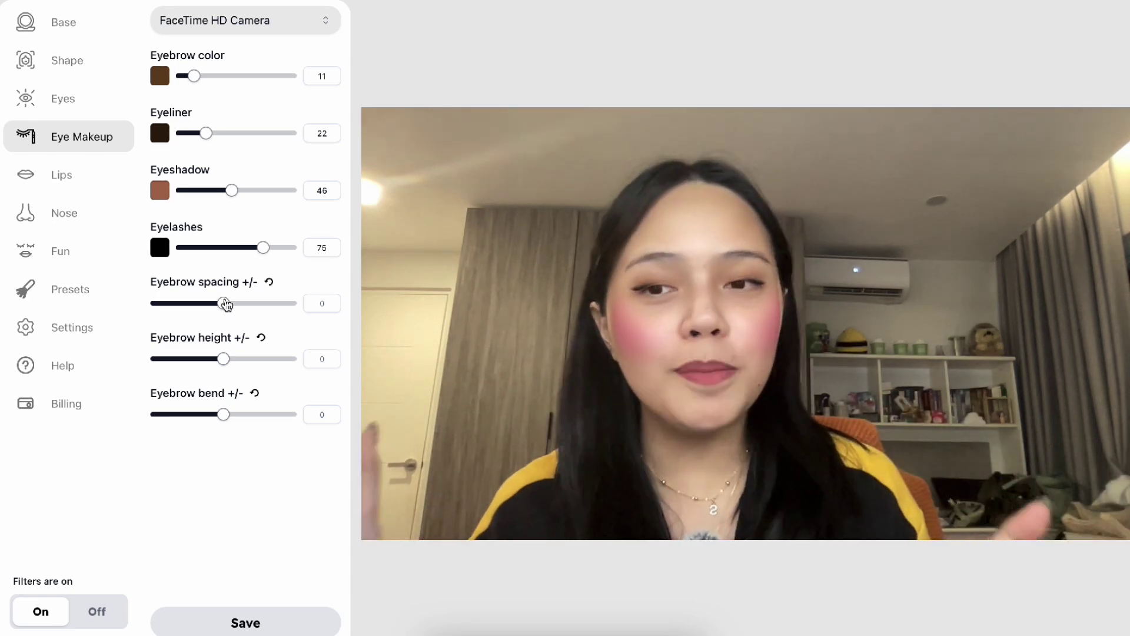
{"action": "left_click_drag", "start_coordinate": [223, 414], "coordinate": [275, 416]}
{"action": "left_click_drag", "start_coordinate": [225, 365], "coordinate": [245, 362]}
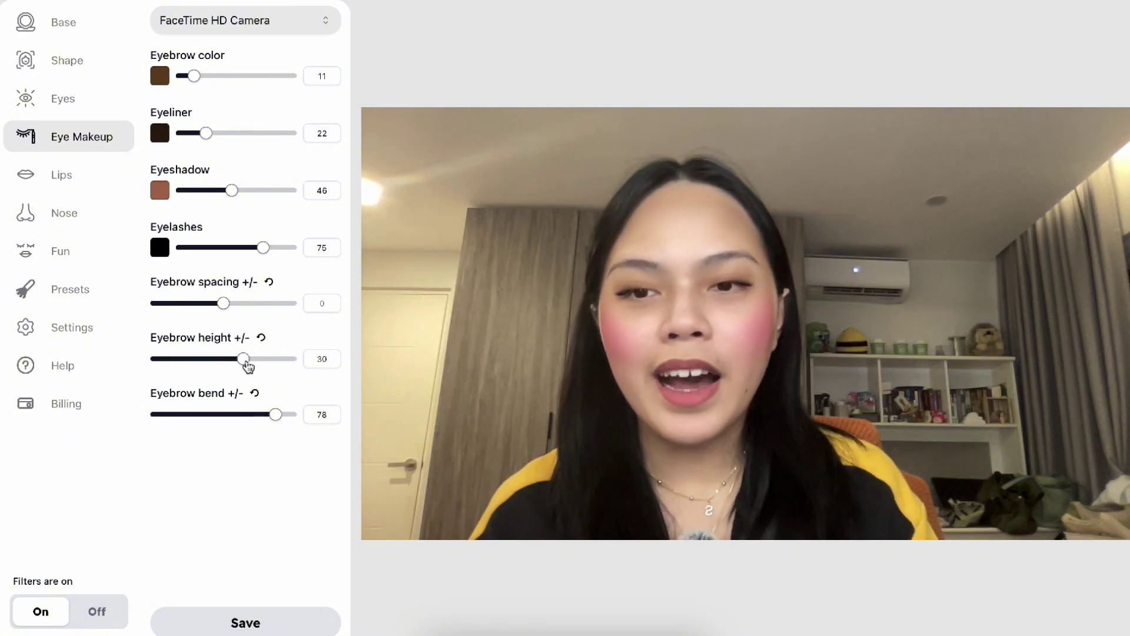
{"action": "left_click_drag", "start_coordinate": [223, 303], "coordinate": [266, 307]}
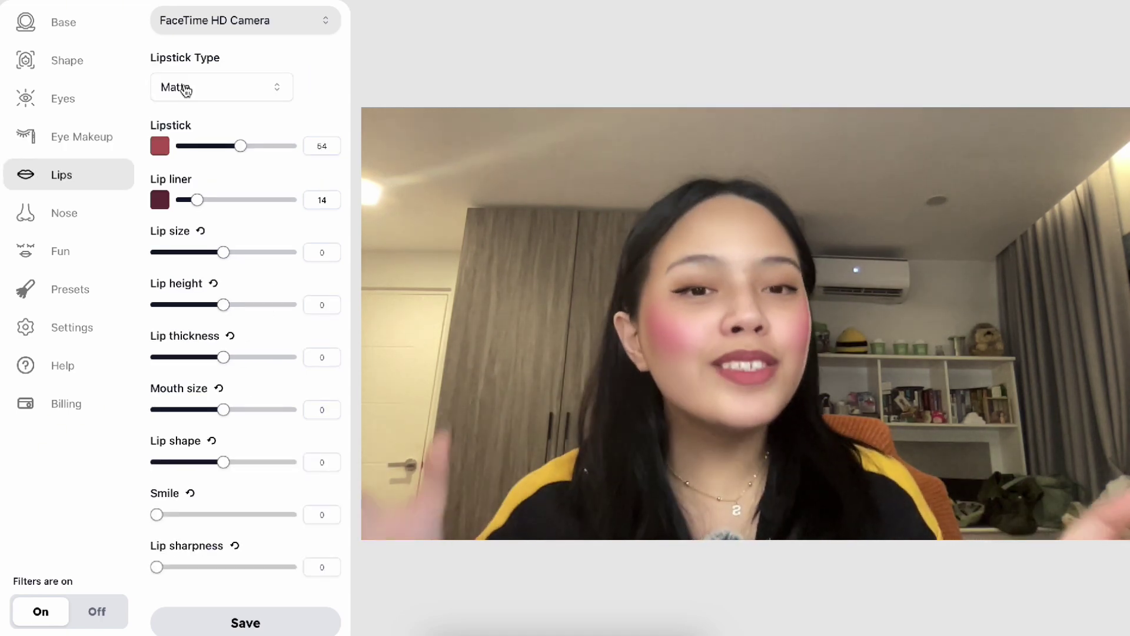
- Change the lipstick type to Glitter
{"action": "left_click", "coordinate": [177, 88]}
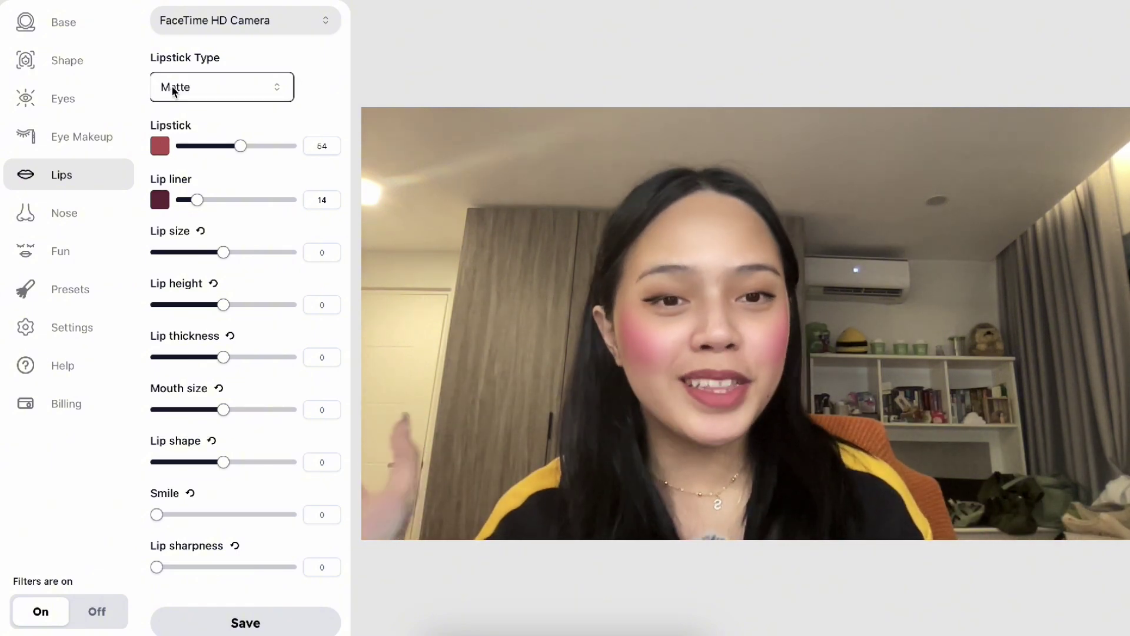
{"action": "left_click", "coordinate": [175, 89]}
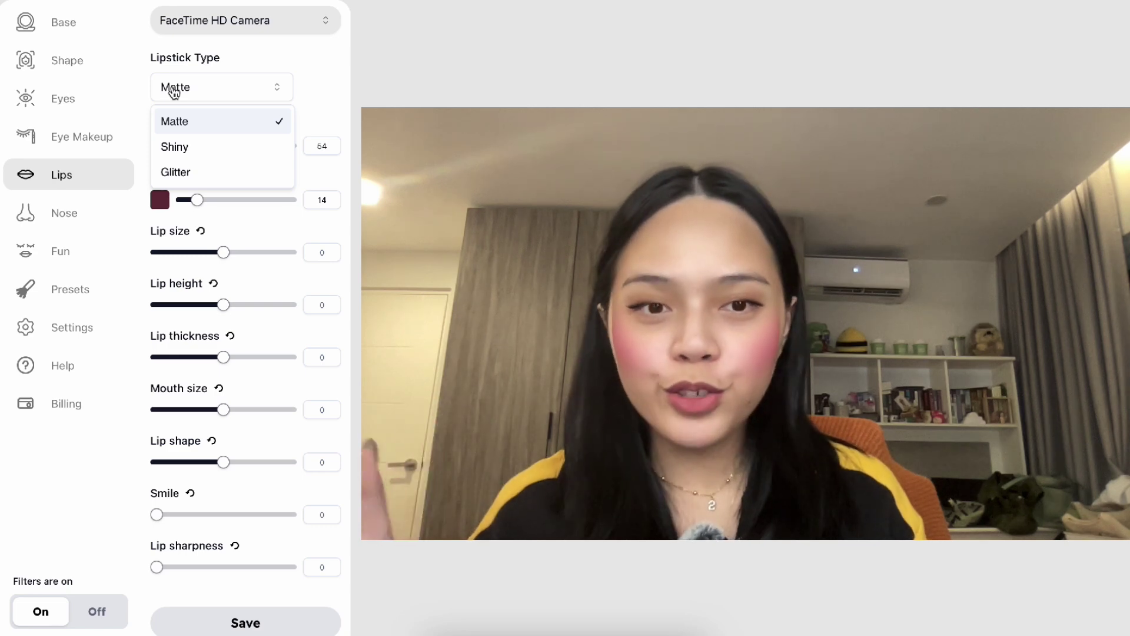
{"action": "left_click", "coordinate": [172, 146]}
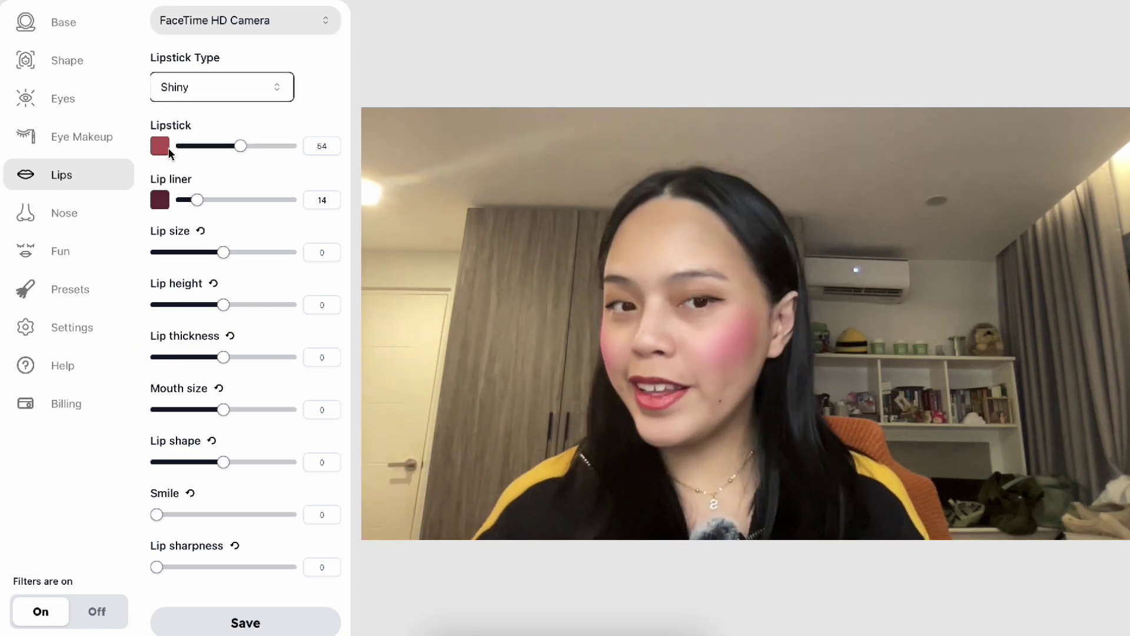
{"action": "key", "text": "Down"}
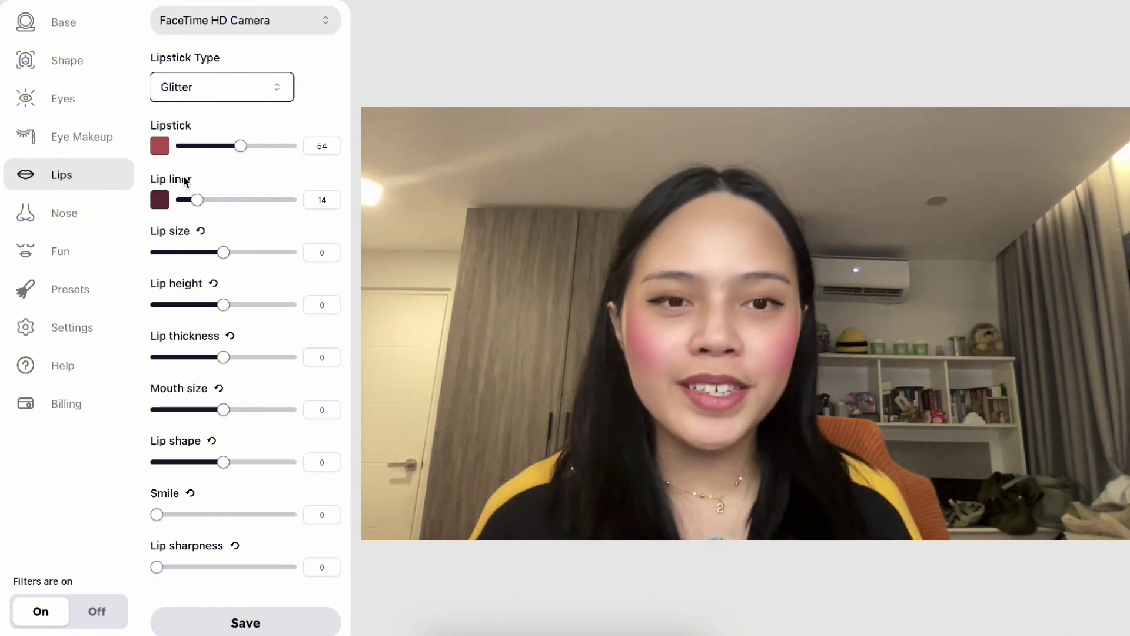
- Set Lip liner to 28, Lip size to 94, and Lip thickness and Lip shape to 100
{"action": "left_click", "coordinate": [194, 202]}
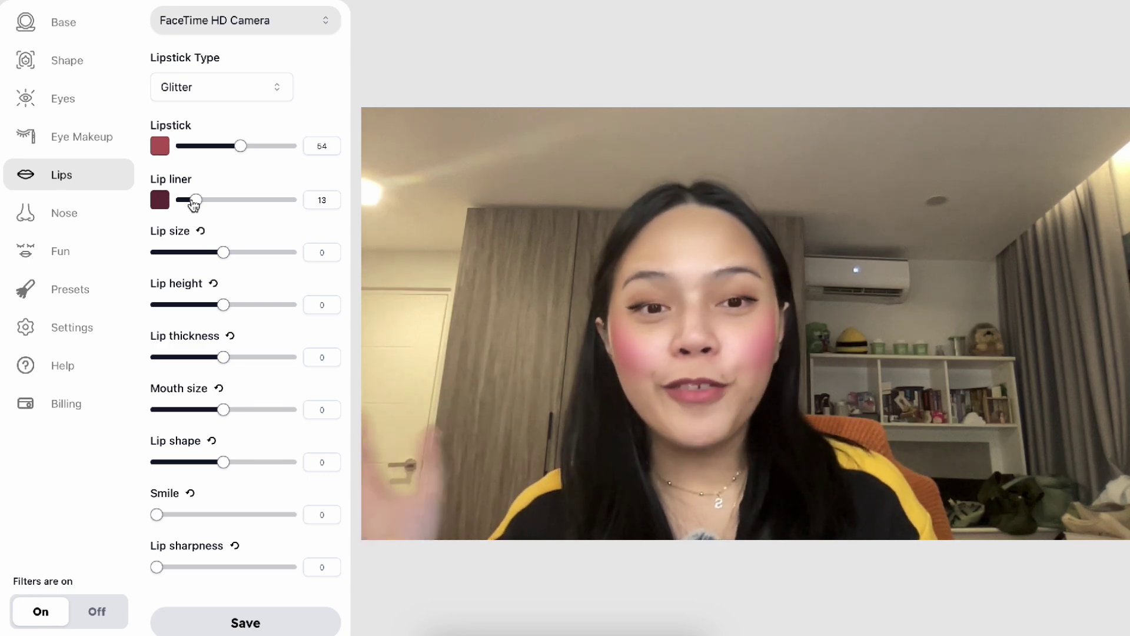
{"action": "left_click_drag", "start_coordinate": [194, 202], "coordinate": [196, 202]}
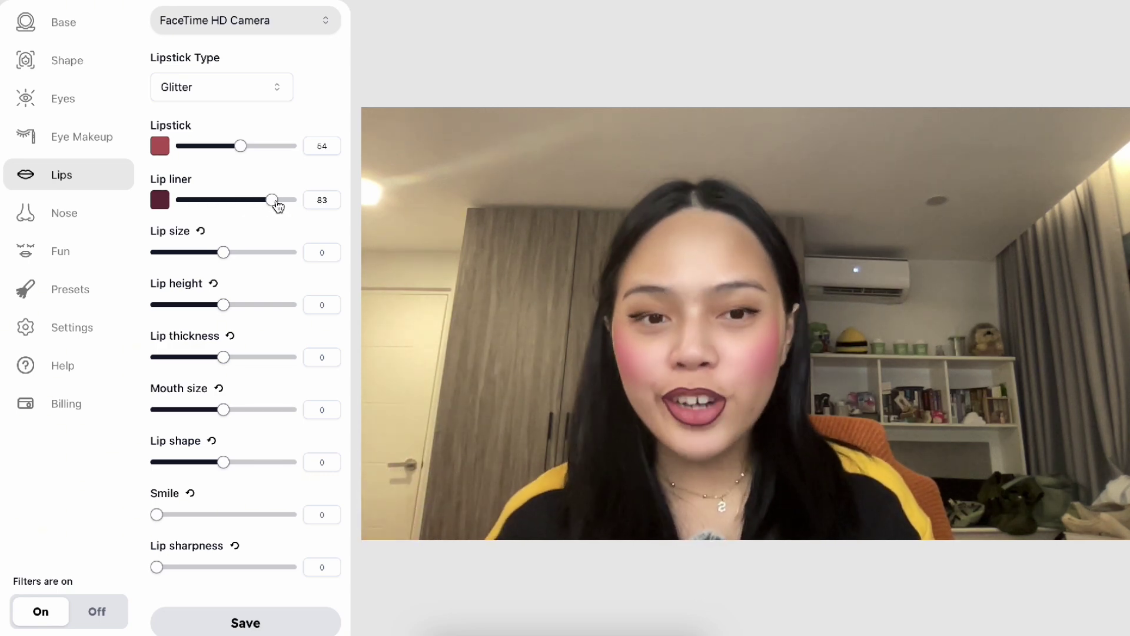
{"action": "left_click_drag", "start_coordinate": [276, 204], "coordinate": [212, 200]}
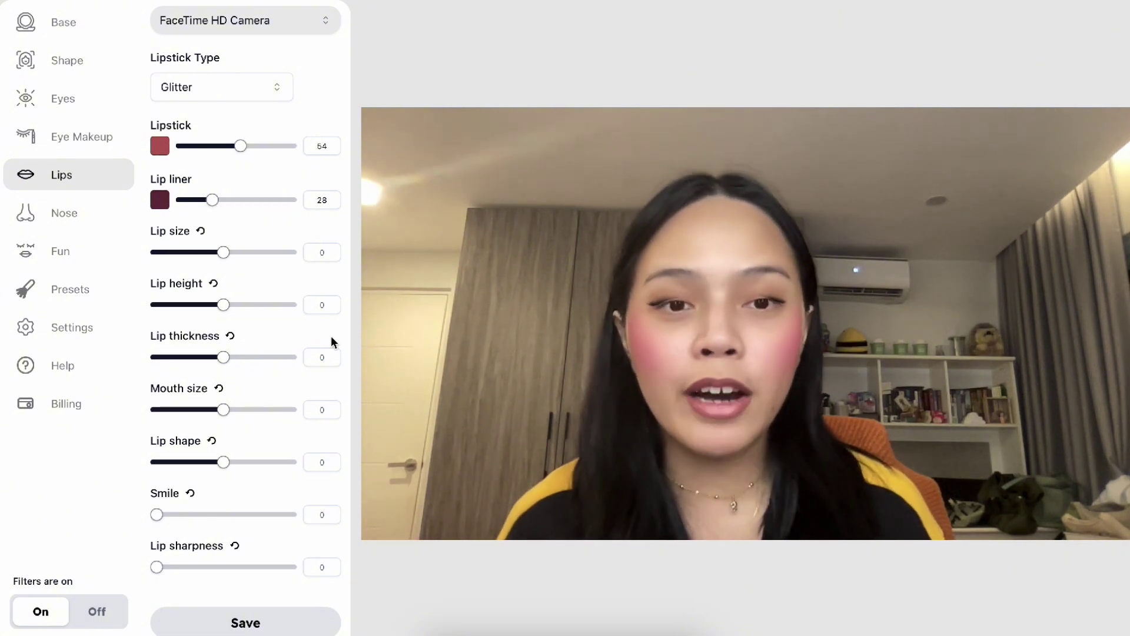
{"action": "left_click_drag", "start_coordinate": [223, 253], "coordinate": [286, 253]}
{"action": "left_click_drag", "start_coordinate": [224, 359], "coordinate": [294, 360]}
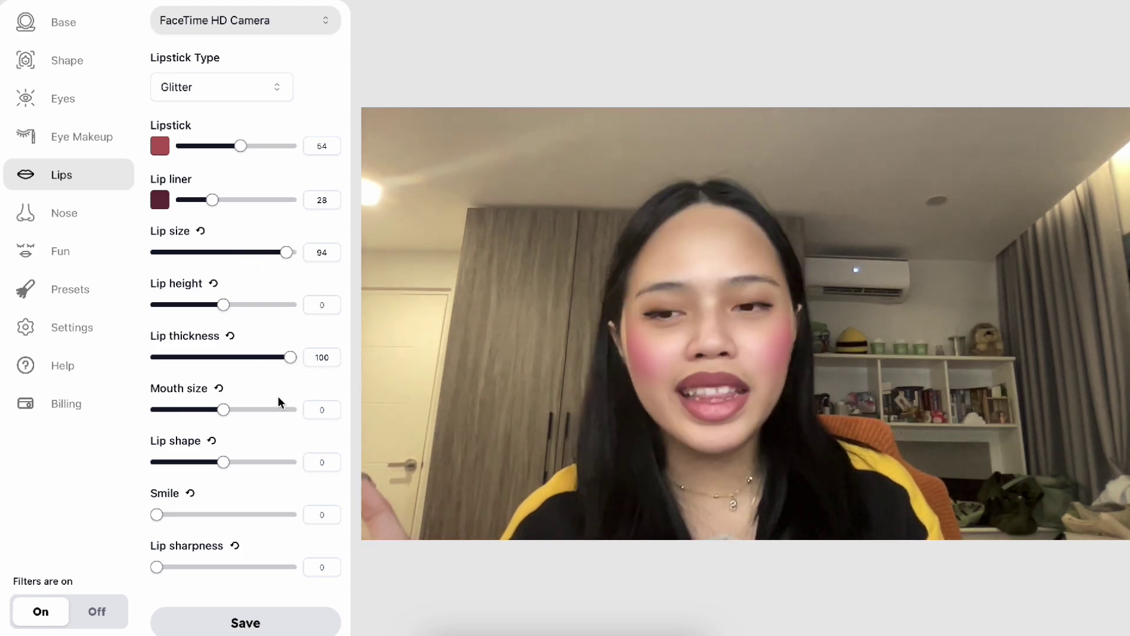
{"action": "left_click_drag", "start_coordinate": [221, 465], "coordinate": [336, 462]}
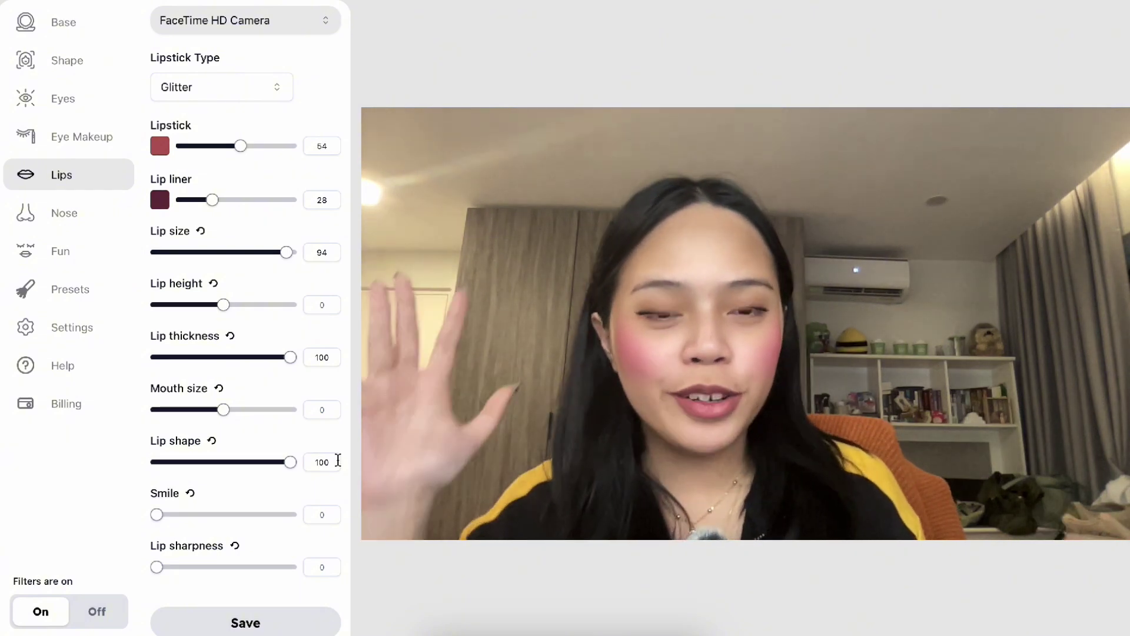
{"action": "left_click", "coordinate": [85, 222]}
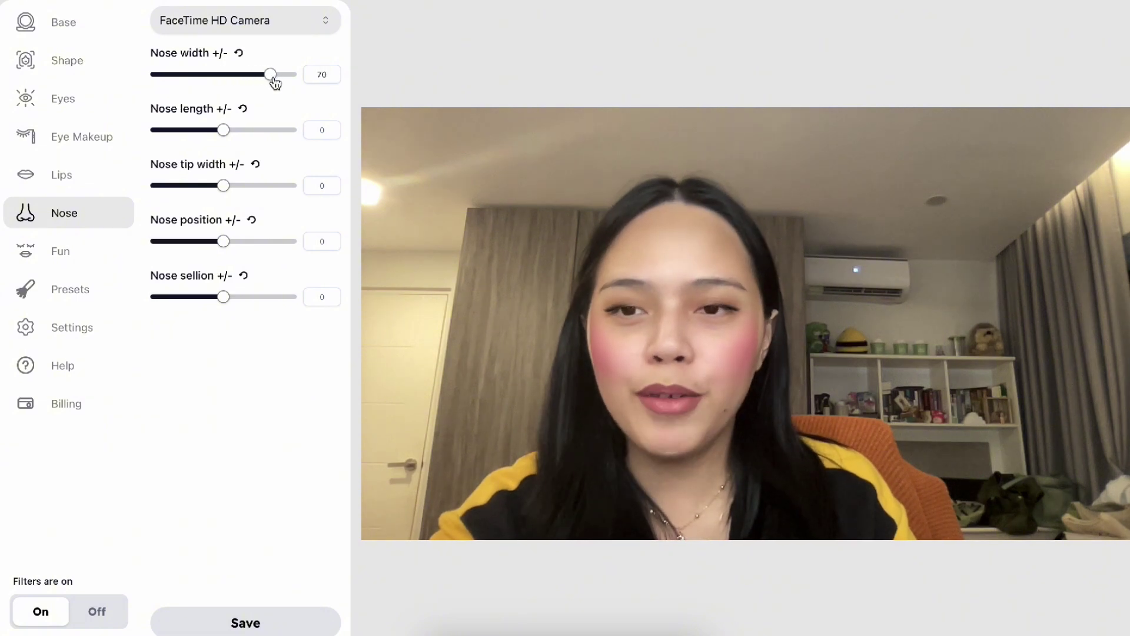
- Adjust the nose width and raise the nose position to 42
{"action": "left_click_drag", "start_coordinate": [264, 245], "coordinate": [224, 242]}
{"action": "left_click_drag", "start_coordinate": [270, 74], "coordinate": [225, 74]}
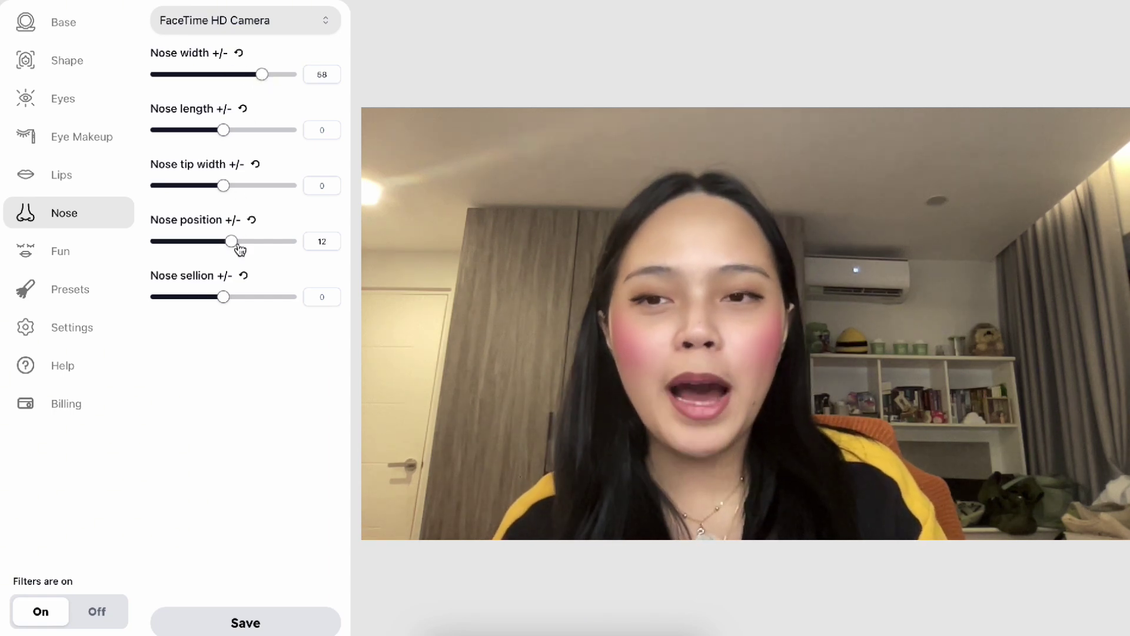
{"action": "left_click_drag", "start_coordinate": [239, 250], "coordinate": [255, 249]}
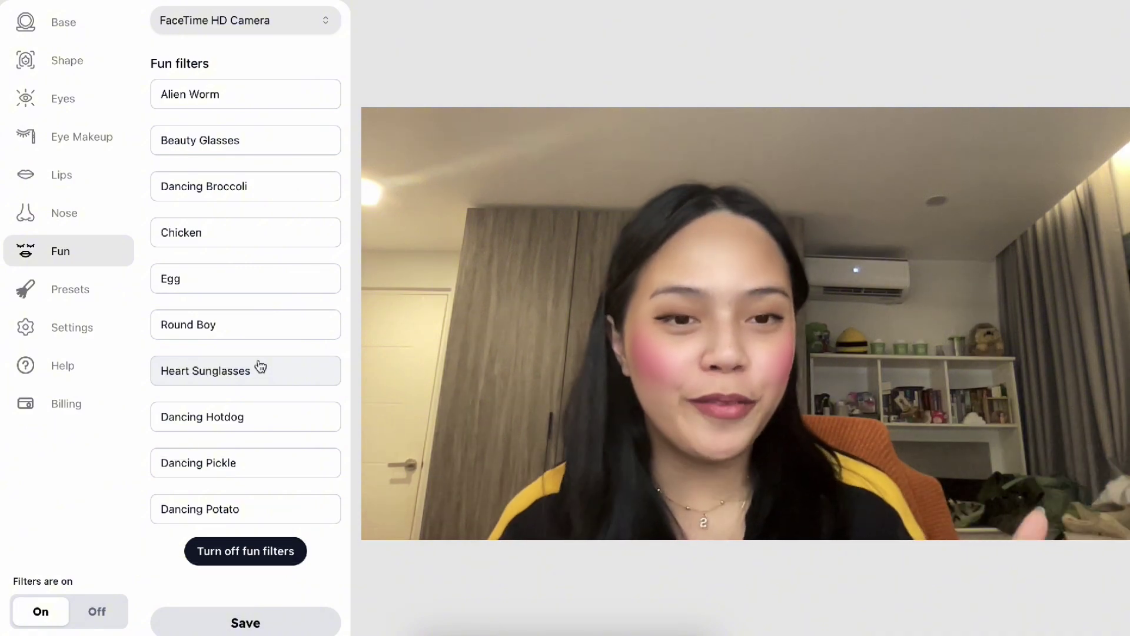
- Preview the Dancing Broccoli, Egg and Dancing Hotdog fun filters on the webcam face
{"action": "left_click", "coordinate": [187, 198]}
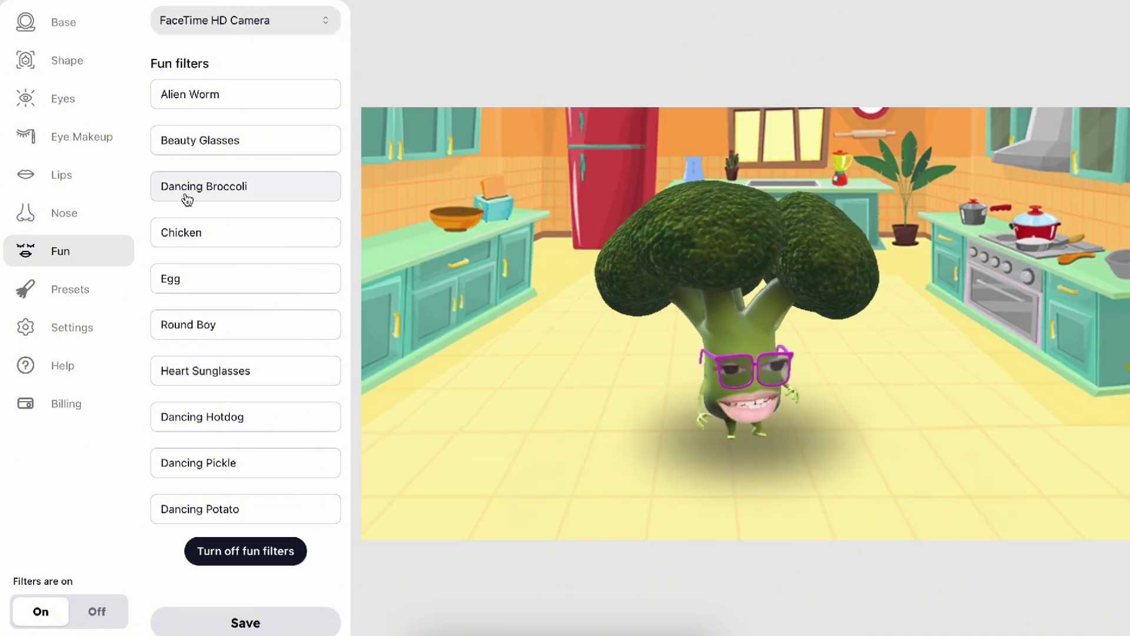
{"action": "left_click", "coordinate": [204, 279]}
{"action": "left_click", "coordinate": [209, 419]}
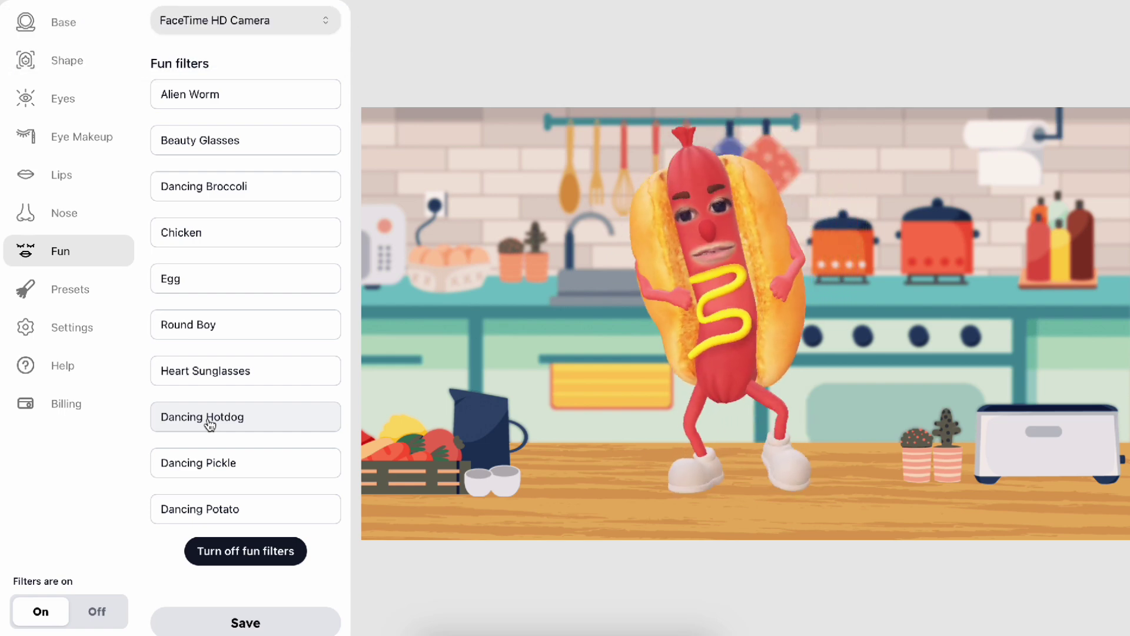
{"action": "left_click", "coordinate": [44, 297]}
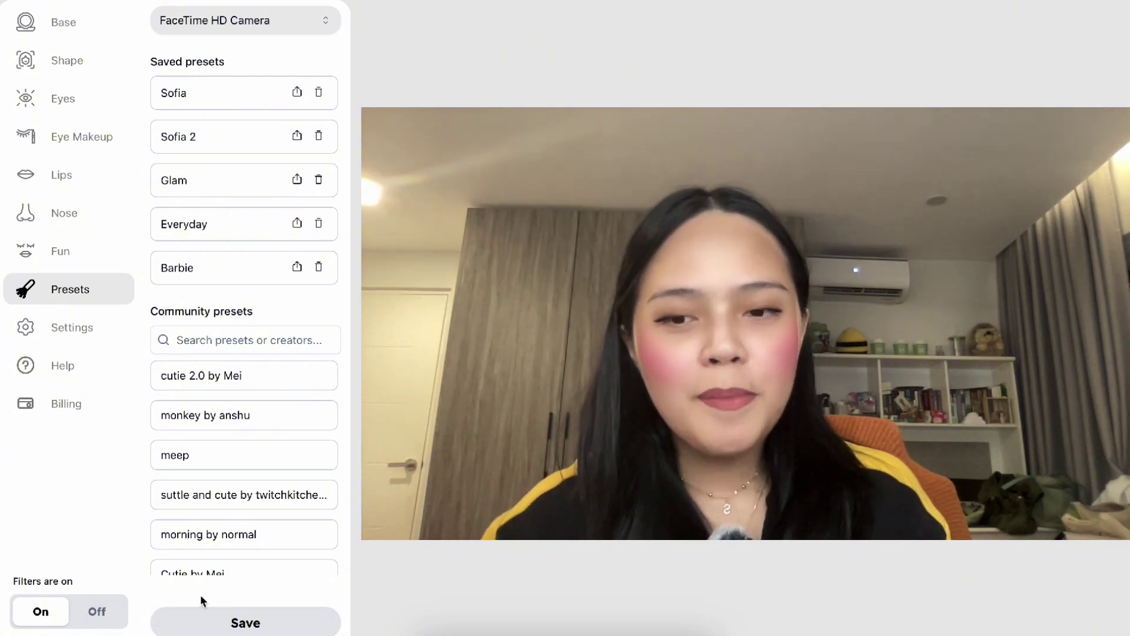
- Save the current look as a new preset named 'hi'
{"action": "left_click", "coordinate": [206, 621]}
{"action": "type", "text": "h"}
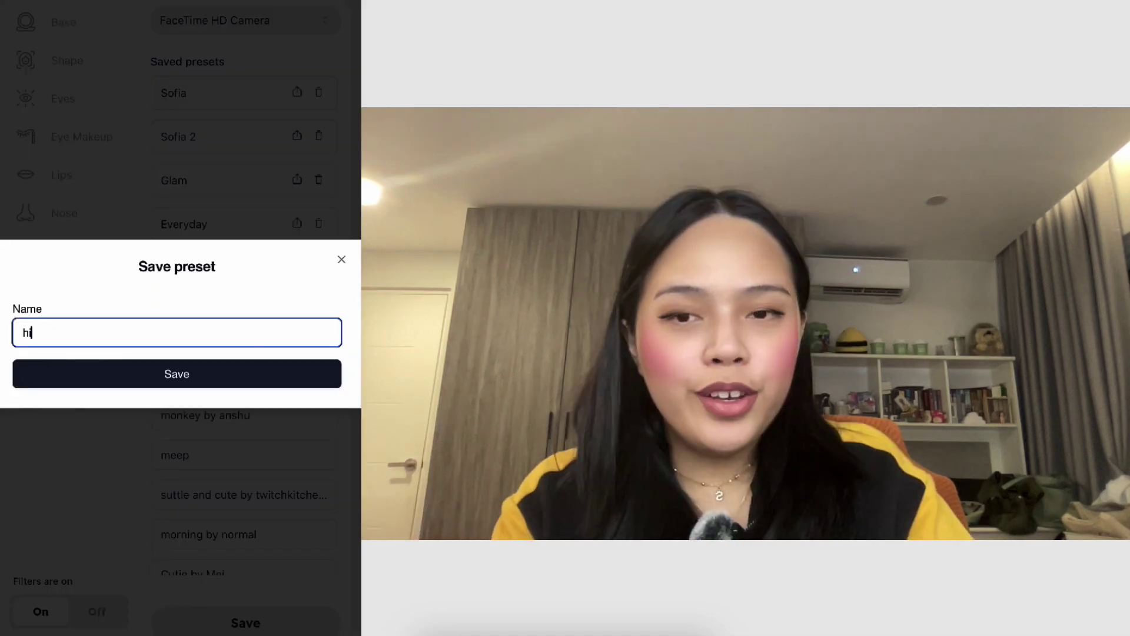
{"action": "type", "text": "i"}
{"action": "left_click", "coordinate": [122, 375]}
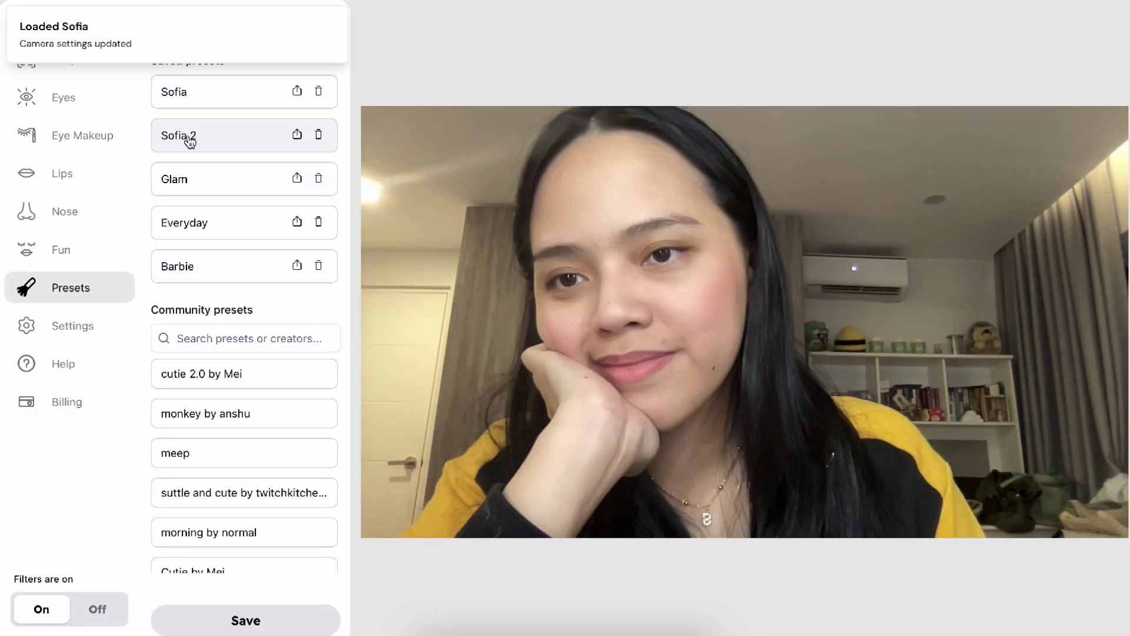
- Load the saved presets in turn (Glam, Everyday, Barbie and others), ending on 'hi'
{"action": "left_click", "coordinate": [189, 137]}
{"action": "left_click", "coordinate": [189, 180]}
{"action": "left_click", "coordinate": [191, 223]}
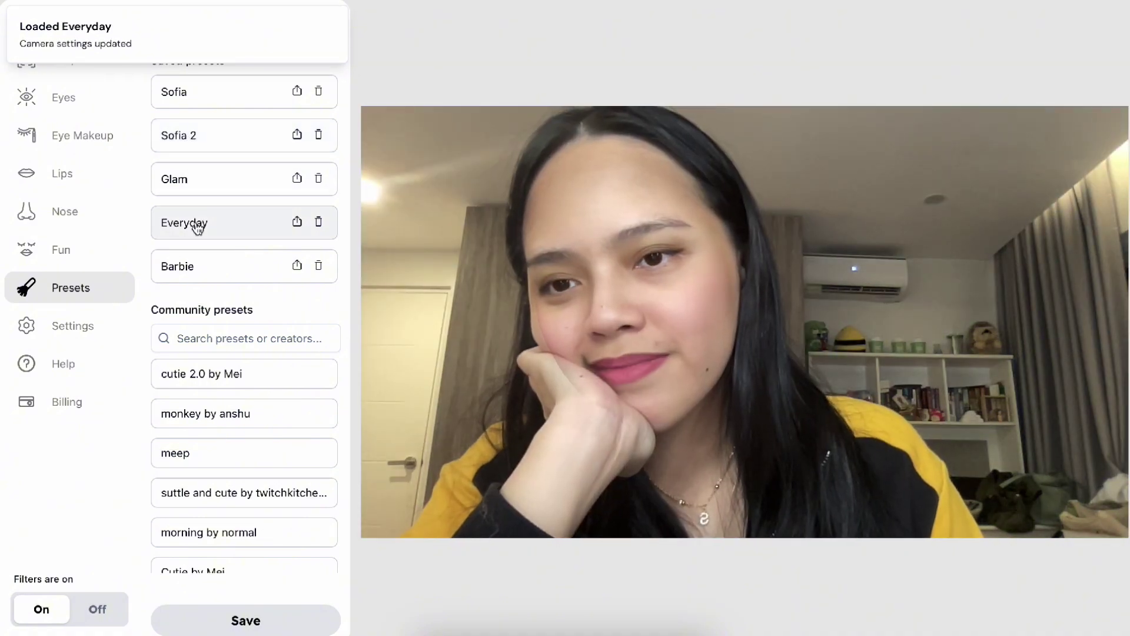
{"action": "left_click", "coordinate": [196, 268]}
{"action": "scroll", "coordinate": [196, 271], "scroll_direction": "down", "scroll_amount": 3}
{"action": "left_click", "coordinate": [194, 214]}
{"action": "left_click", "coordinate": [194, 254]}
{"action": "scroll", "coordinate": [194, 259], "scroll_direction": "down", "scroll_amount": 1}
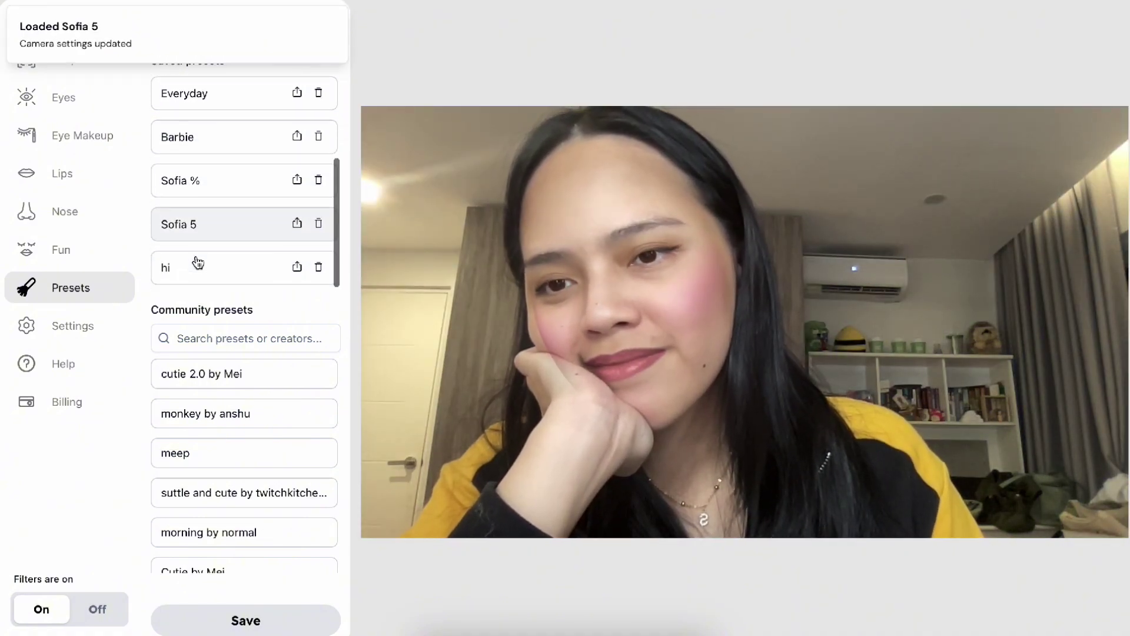
{"action": "left_click", "coordinate": [192, 273]}
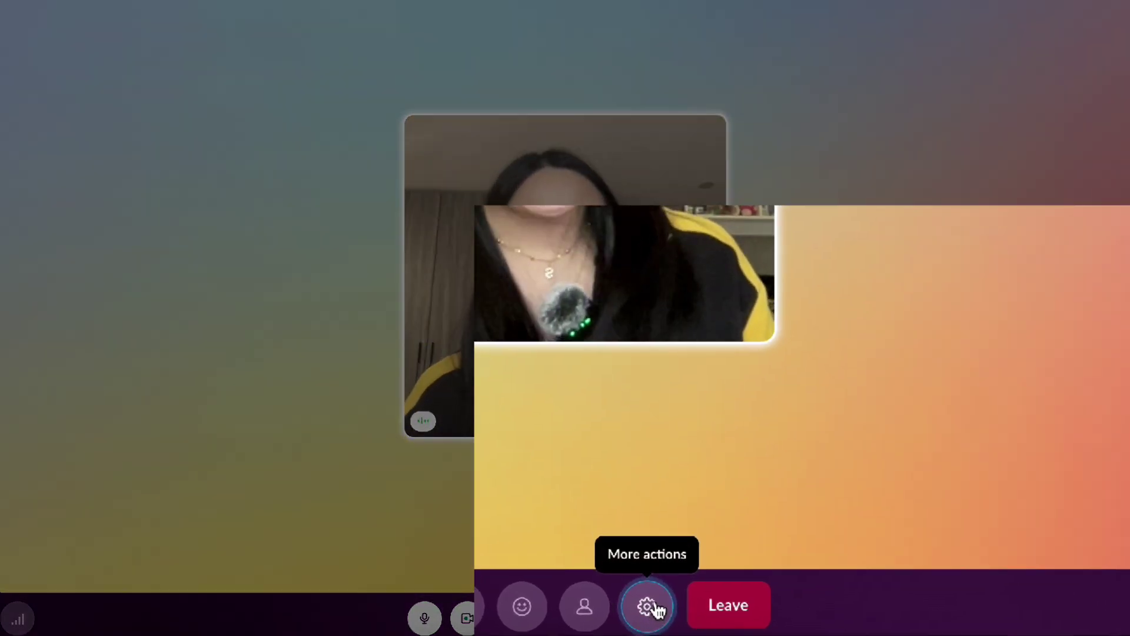
- Set the huddle's video source to FilterOnMe Camera under Video and mic settings
{"action": "left_click", "coordinate": [653, 609]}
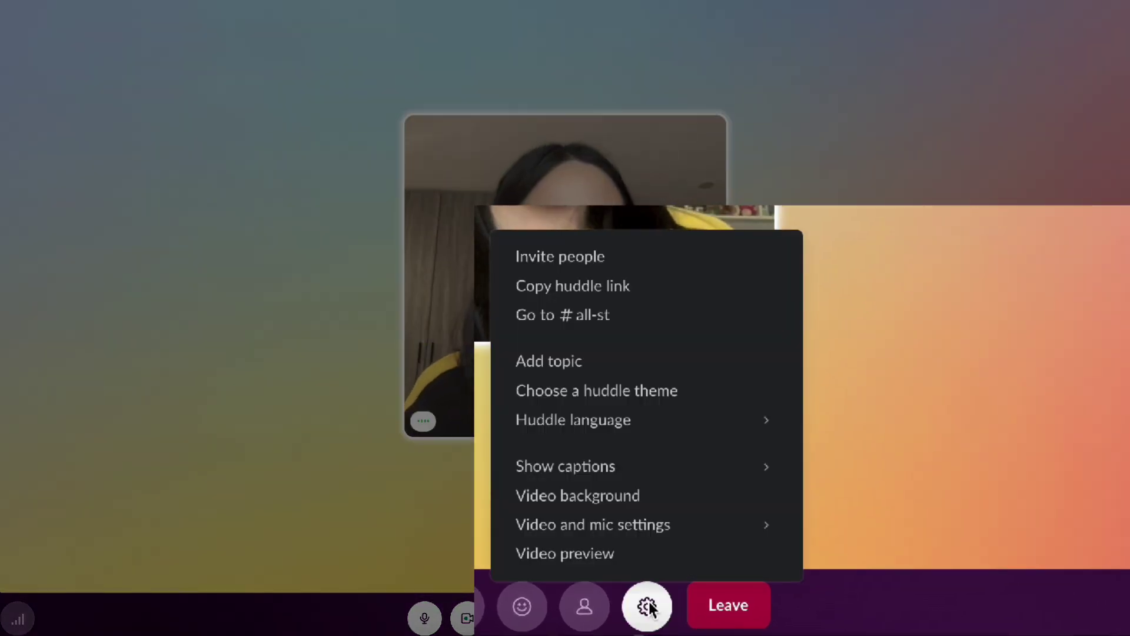
{"action": "mouse_move", "coordinate": [629, 525]}
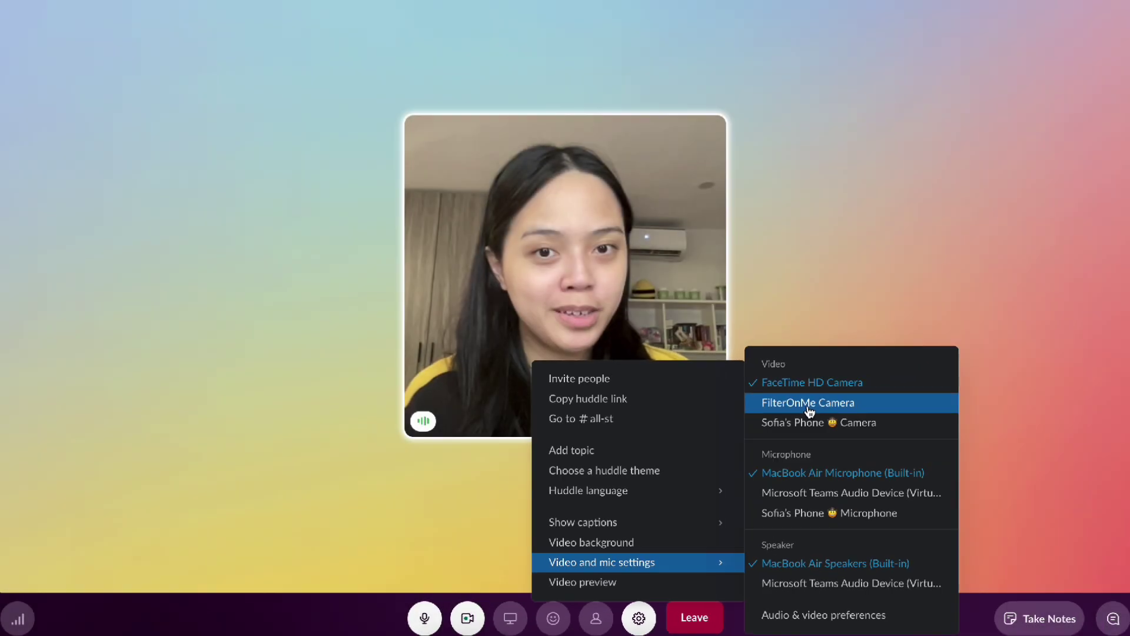
{"action": "left_click", "coordinate": [894, 292]}
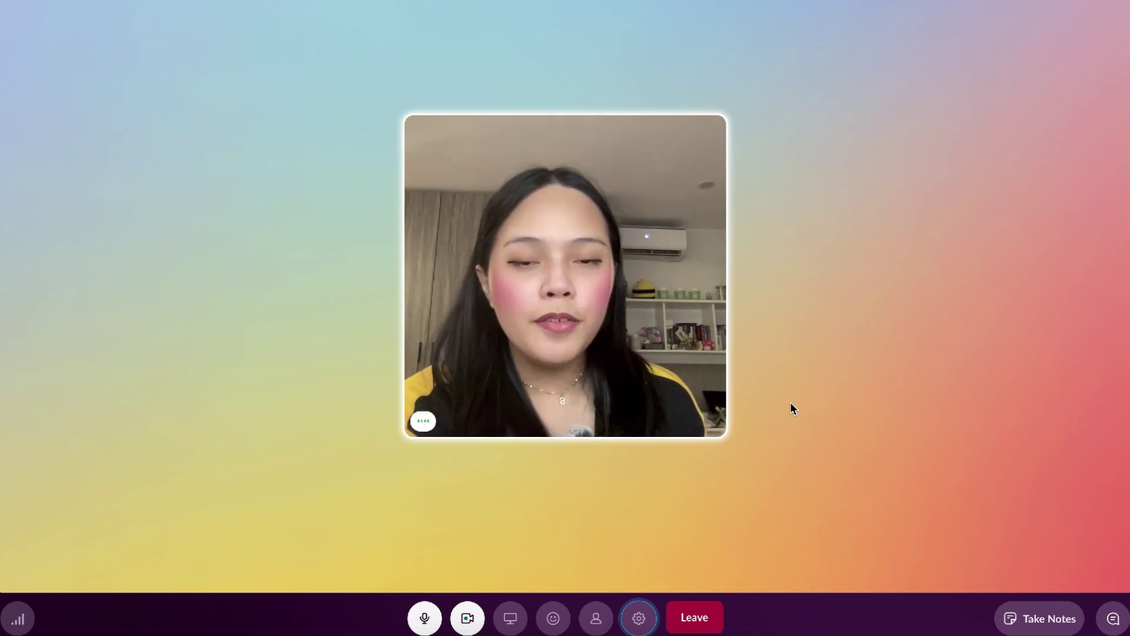